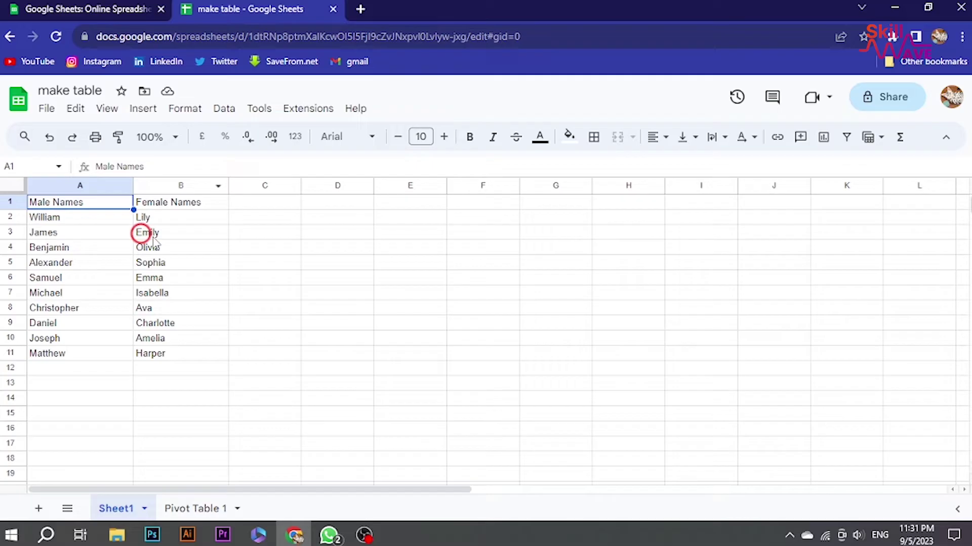
Select the name table A1:B11 and apply alternating row colours from the Format menu
left_click(173, 307)
left_click(185, 278)
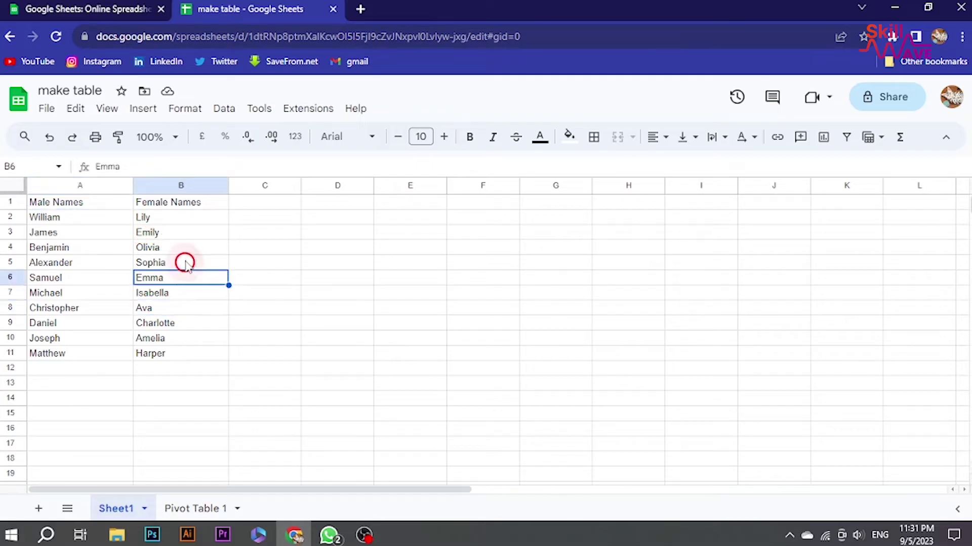
left_click(104, 202)
left_click(173, 353, "shift")
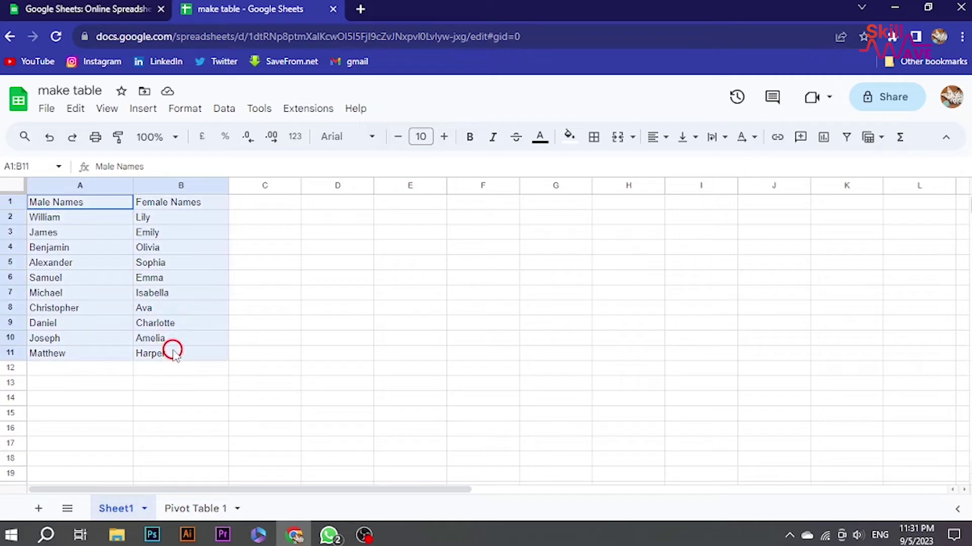
left_click(185, 108)
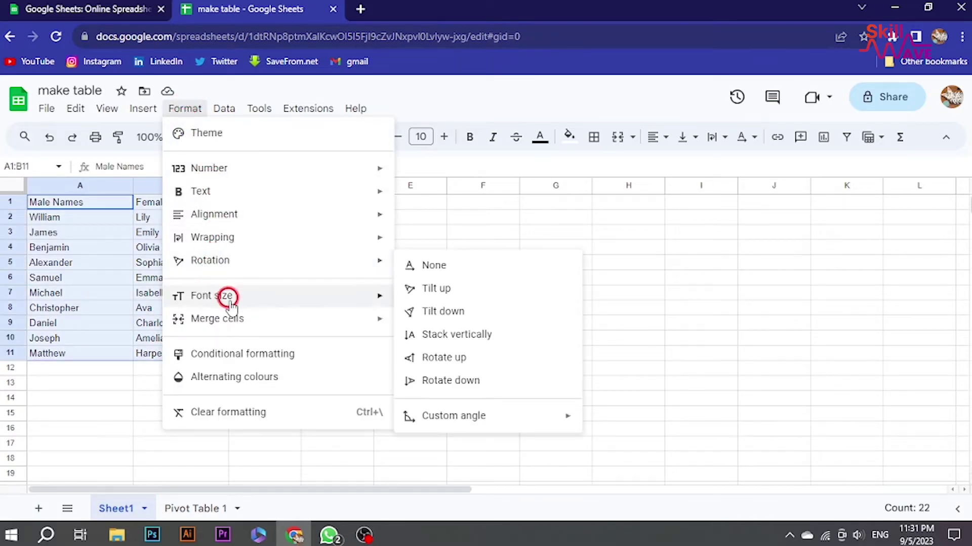
left_click(219, 378)
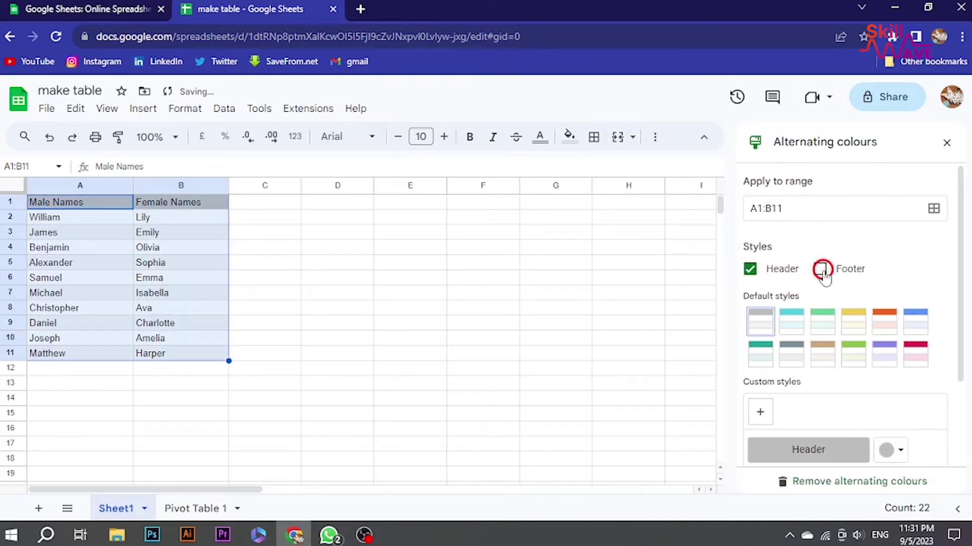
Turn on a shaded footer row and choose the purple default alternating colour style
left_click(822, 270)
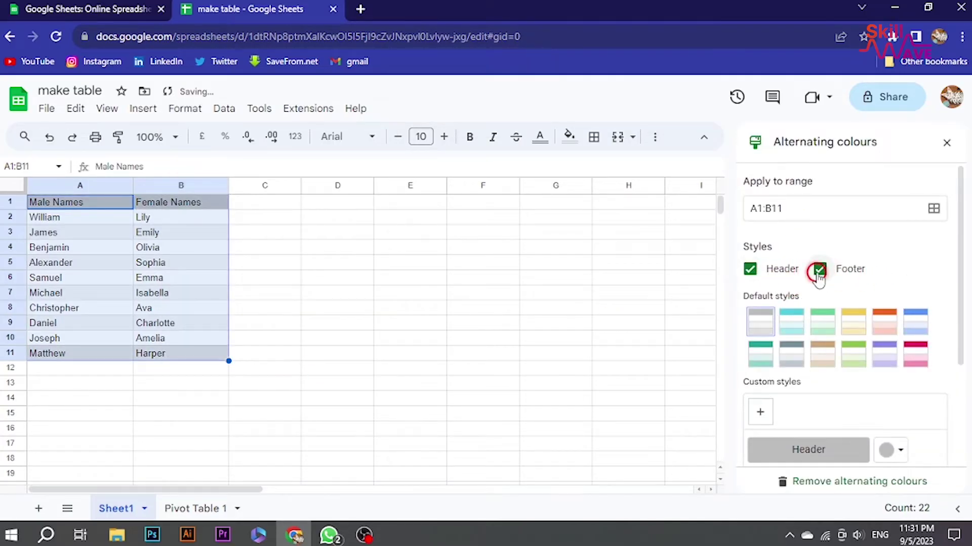
scroll(807, 319, "down", 1)
left_click(847, 281)
left_click(883, 282)
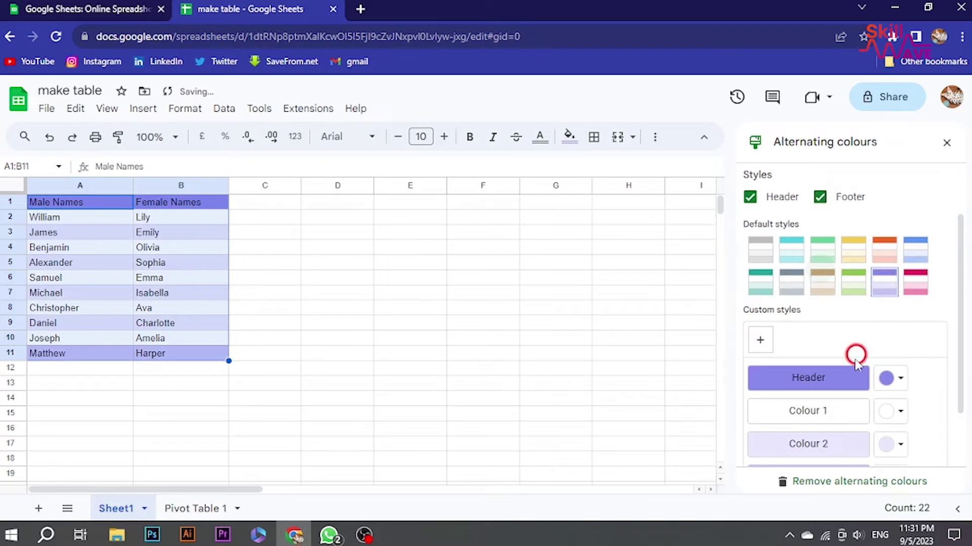
scroll(855, 352, "down", 1)
Close the Alternating colours panel and click an empty cell beside the table to deselect it
left_click(905, 443)
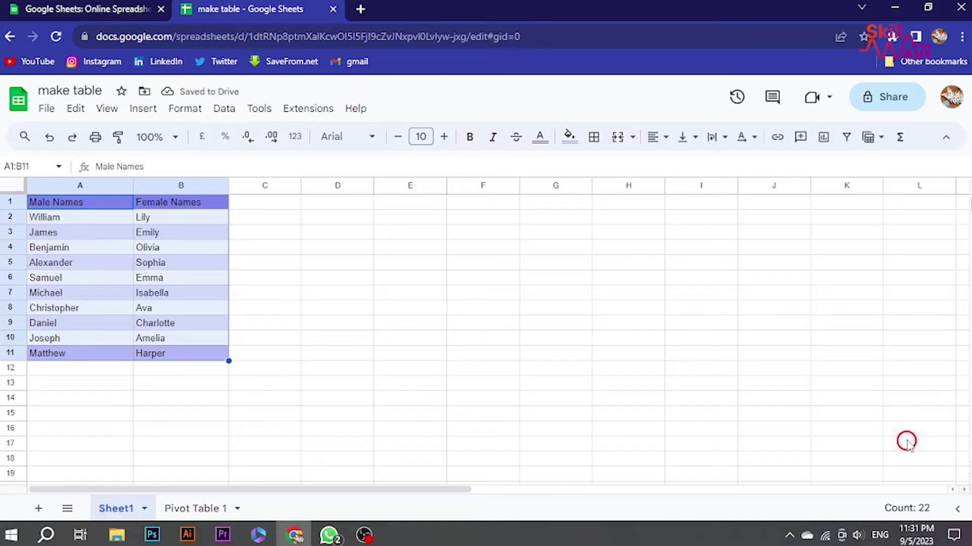
left_click(288, 262)
left_click(273, 218)
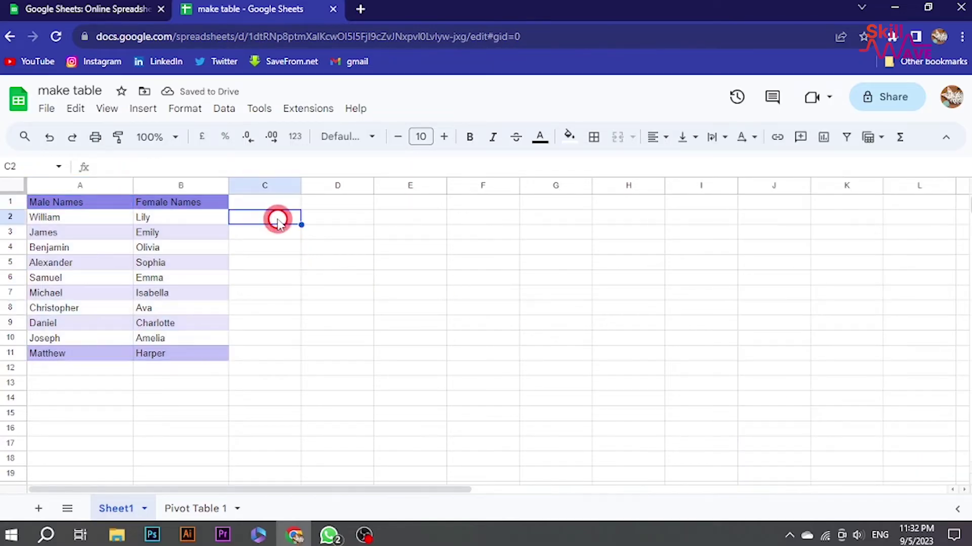
left_click(271, 254)
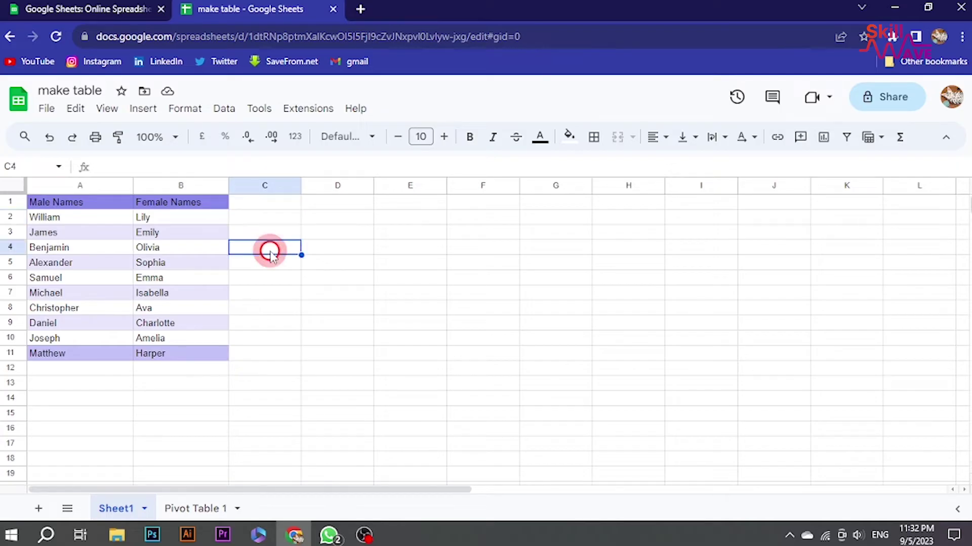